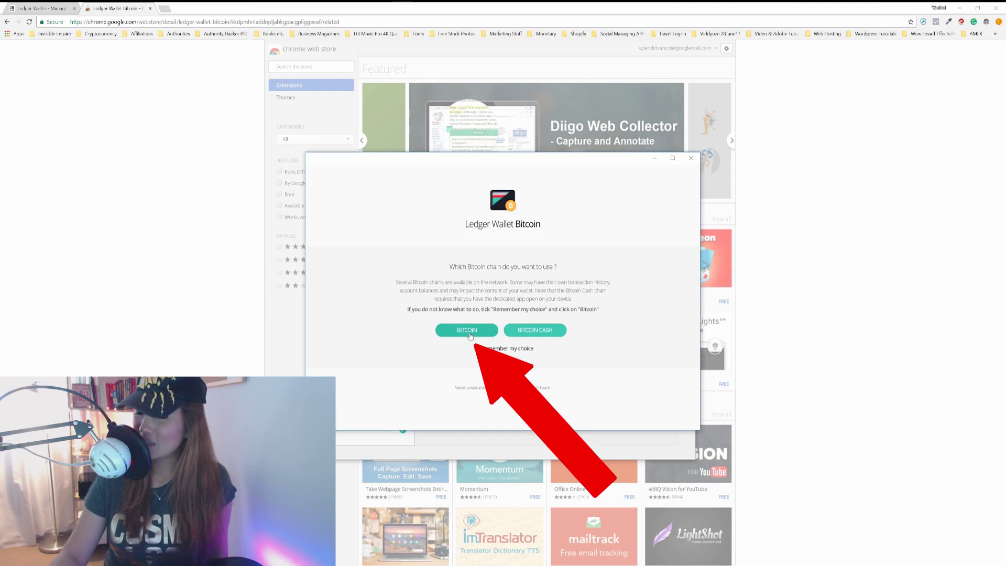
Choose the Bitcoin chain and the Segwit address type for opening the Ledger wallet.
left_click(469, 336)
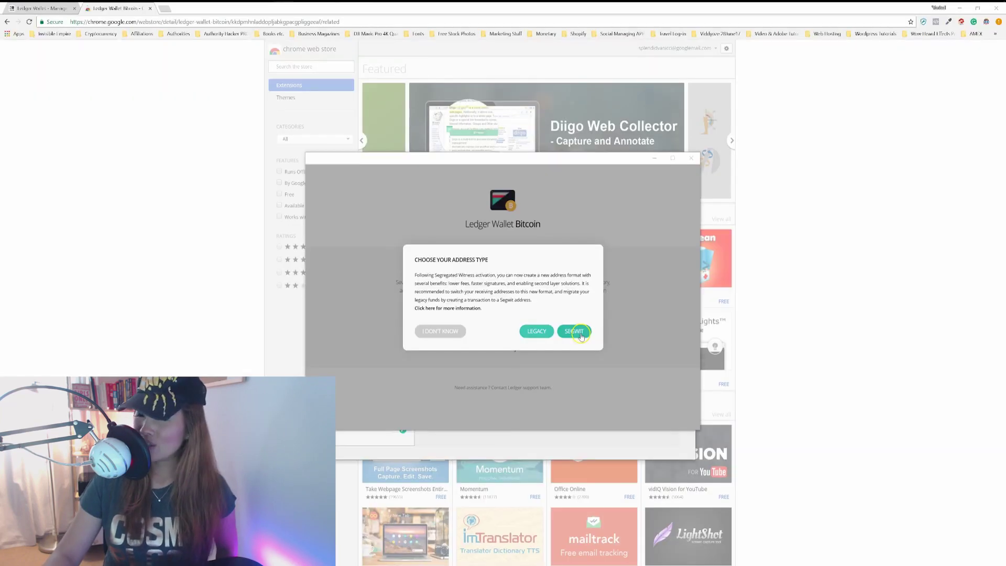
left_click(705, 375)
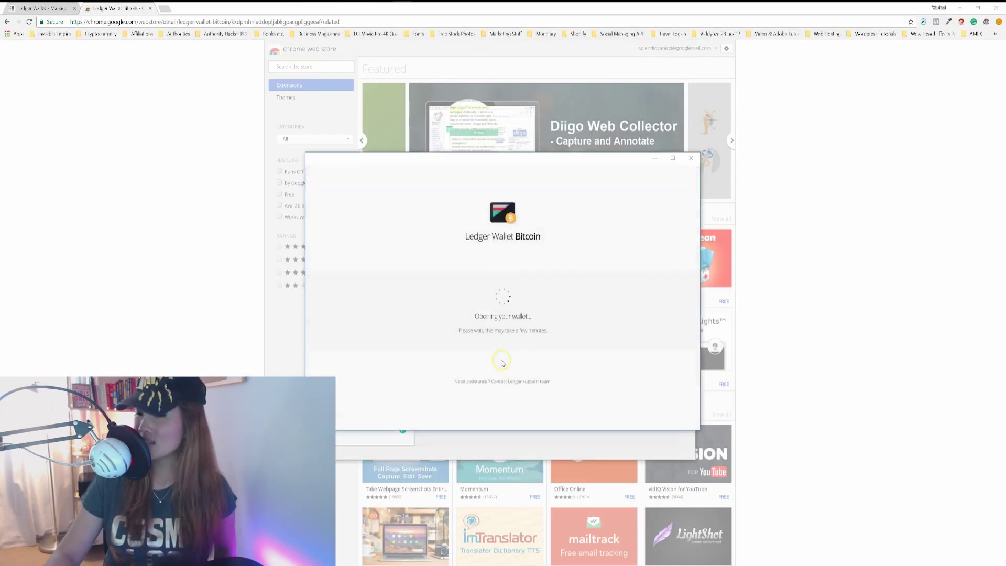
Look at the wallet's form for sending bitcoins, cancel it, and open the form for receiving bitcoins.
left_click(363, 193)
left_click(363, 192)
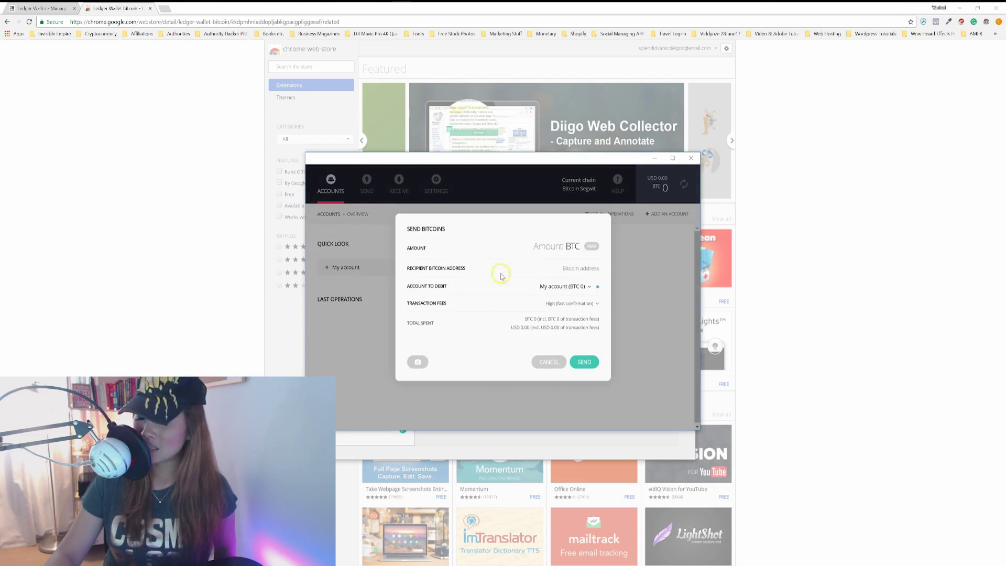
left_click(390, 192)
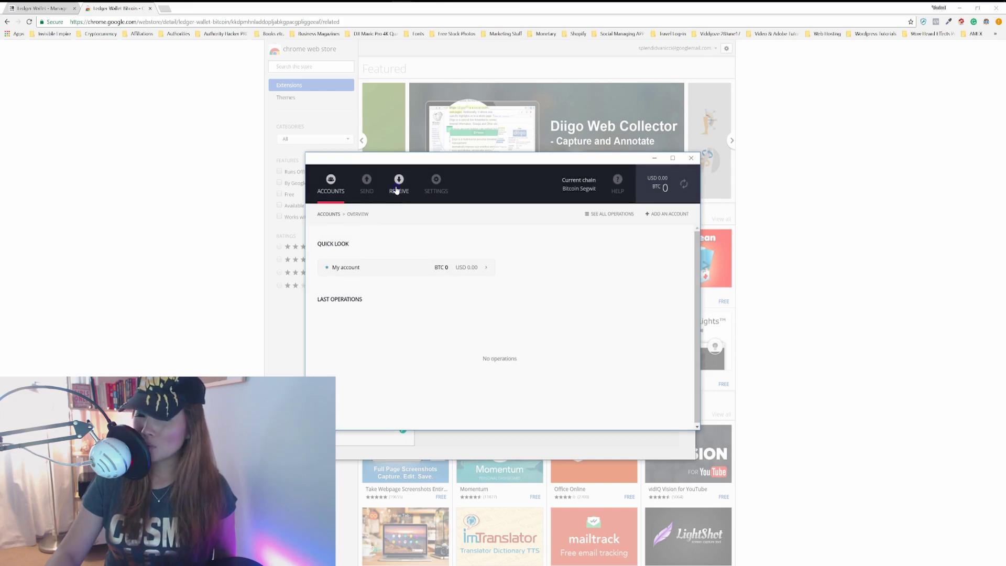
left_click(397, 190)
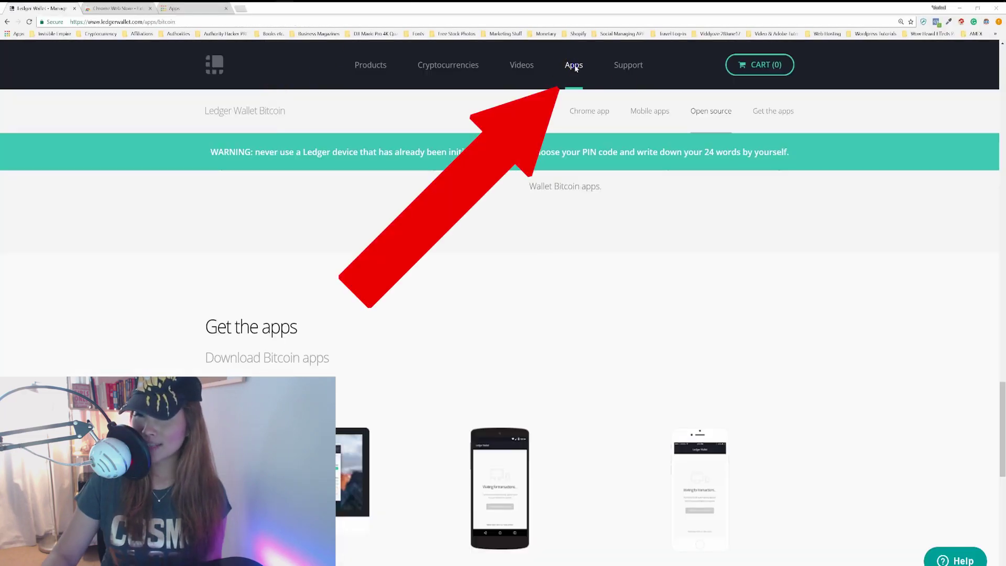
Find Ledger Manager among the management apps on the Ledger Apps page and install its Chrome application.
left_click(574, 65)
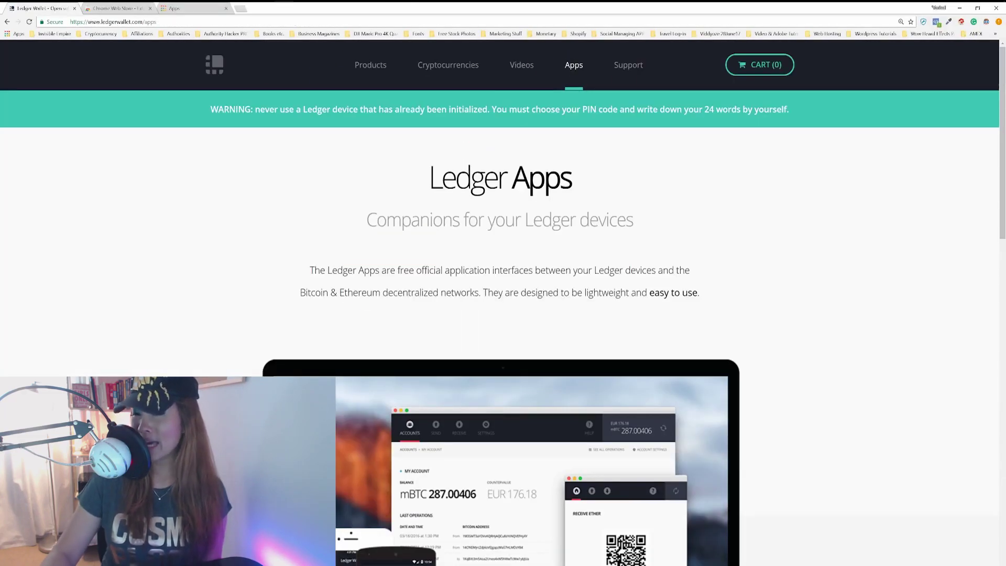
scroll(341, 277, "down", 12)
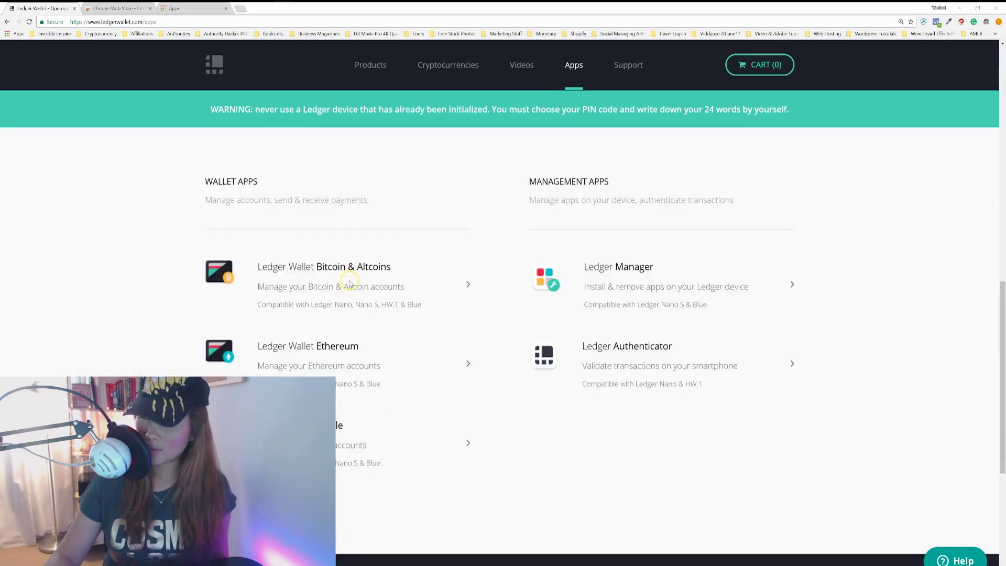
scroll(544, 268, "up", 2)
left_click(591, 203)
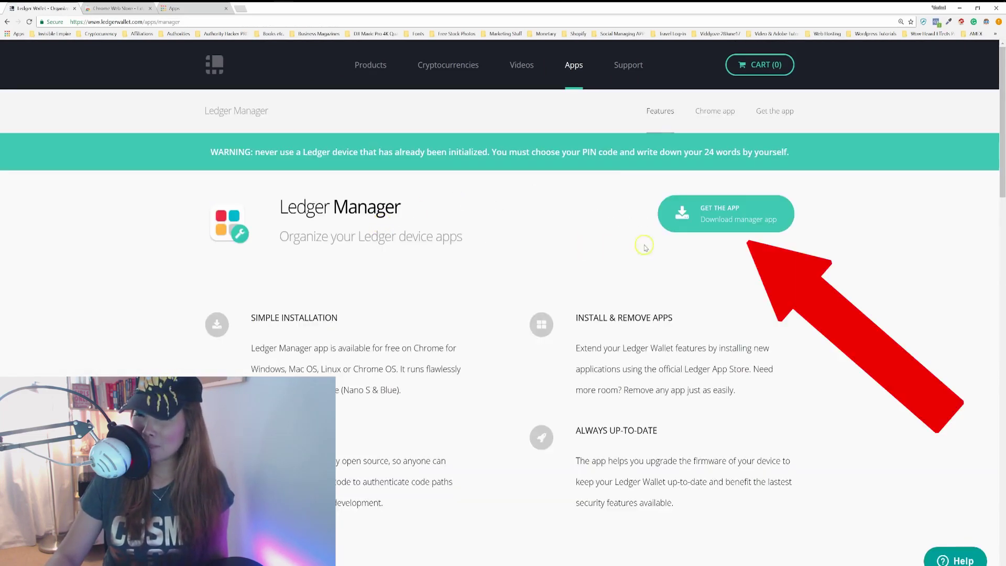
left_click(725, 221)
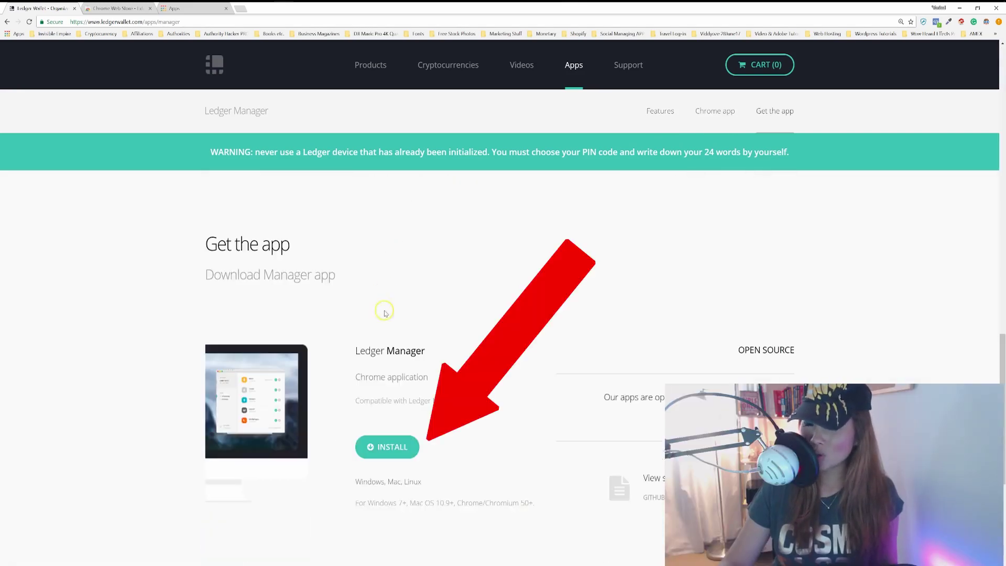
left_click(386, 447)
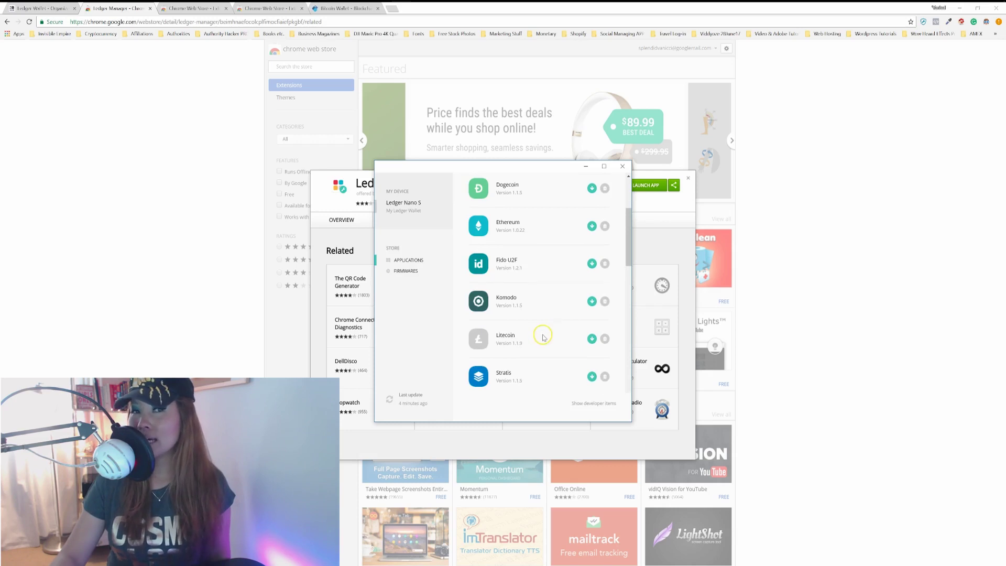
Install the Litecoin and Neo applications on the Ledger Nano S from the Ledger Manager store.
left_click(591, 339)
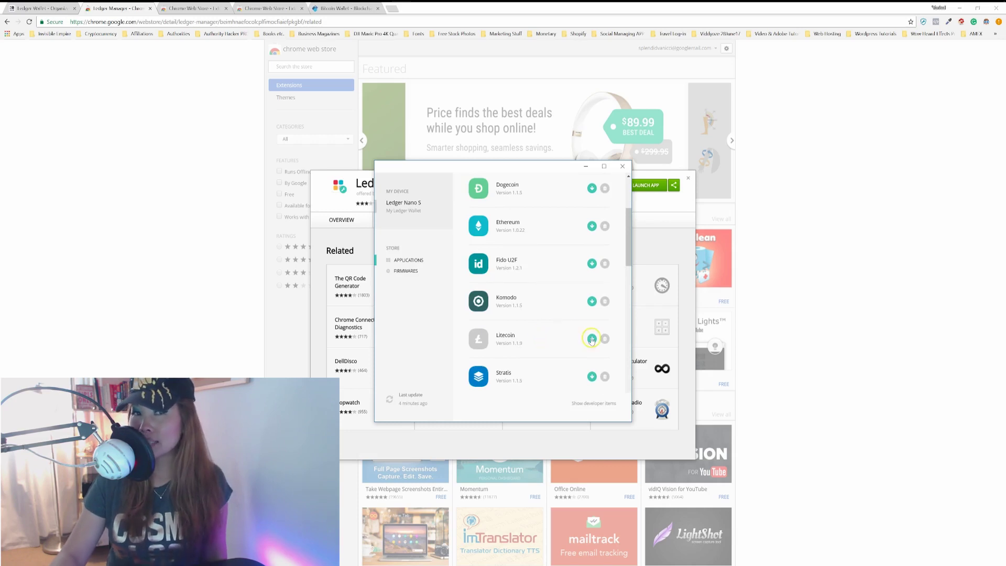
scroll(576, 301, "down", 2)
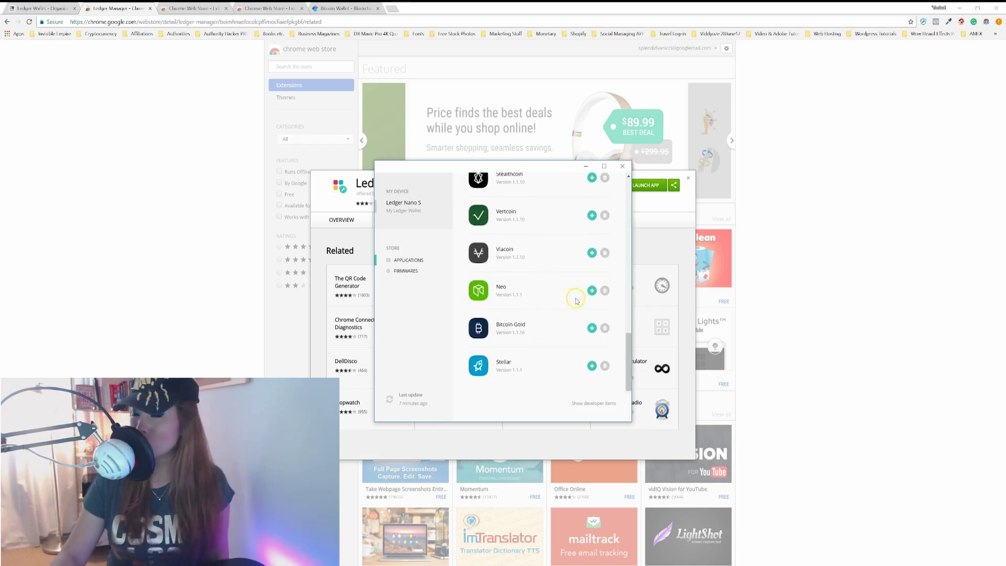
left_click(592, 291)
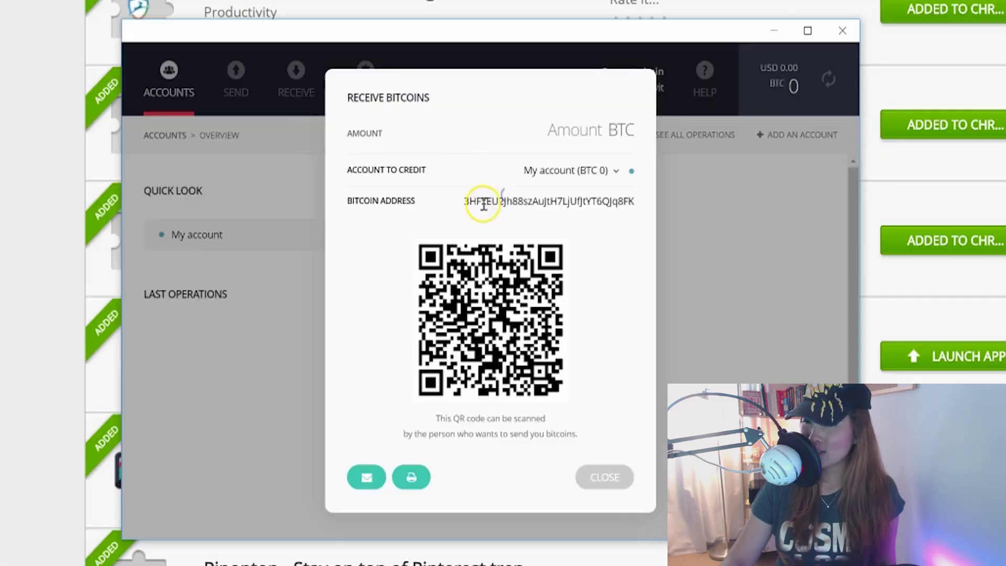
Copy the full Bitcoin receiving address of My account in the Ledger wallet.
left_click_drag(483, 199, 615, 198)
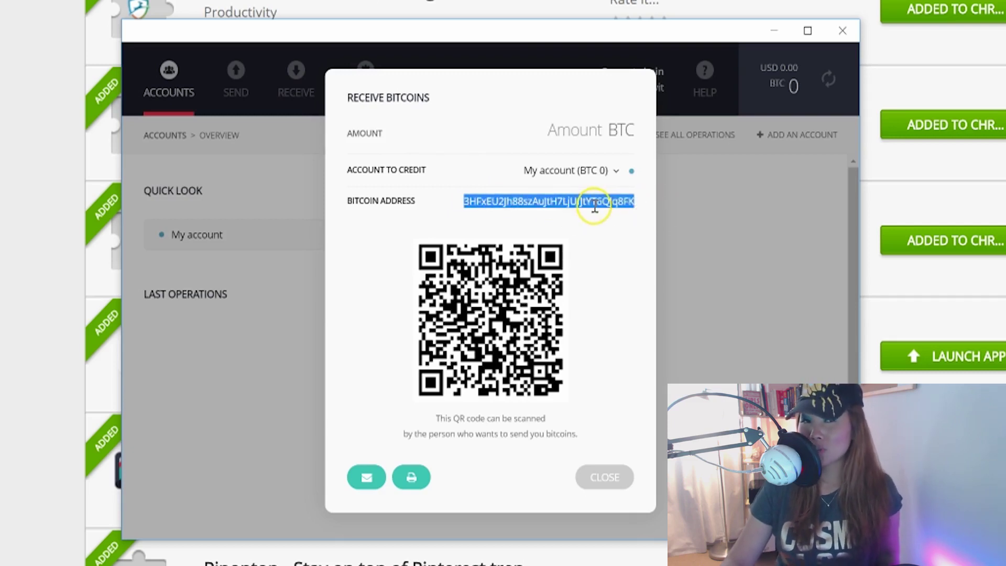
right_click(595, 206)
left_click(619, 216)
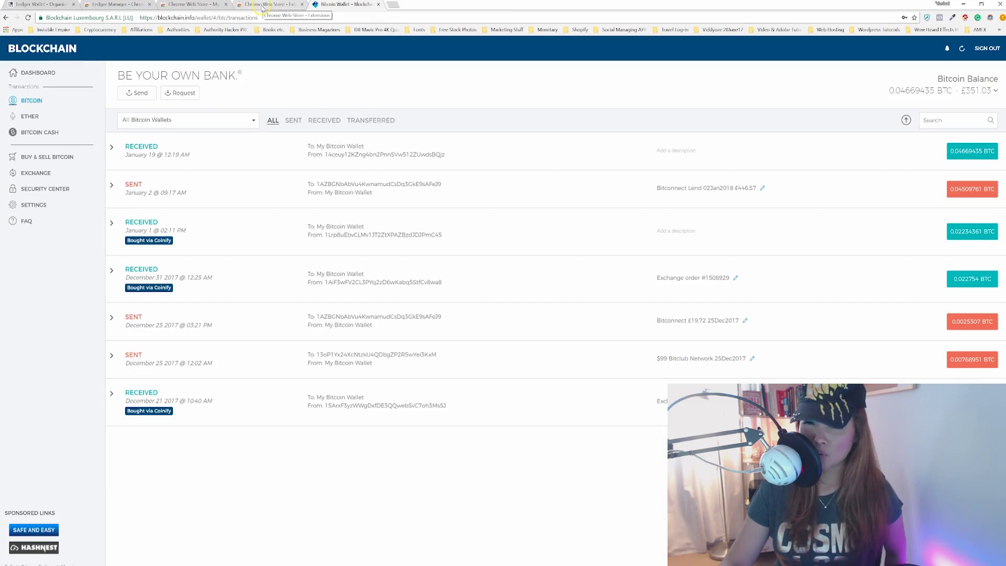
Close the two spare Chrome Web Store tabs and start a new send transaction in the Blockchain wallet.
left_click(226, 4)
left_click(226, 4)
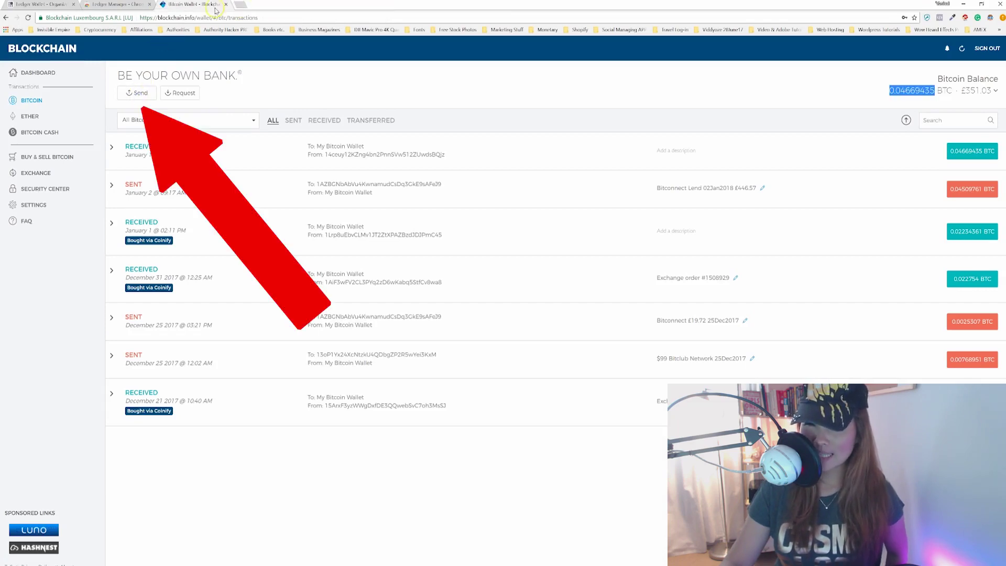
left_click(135, 92)
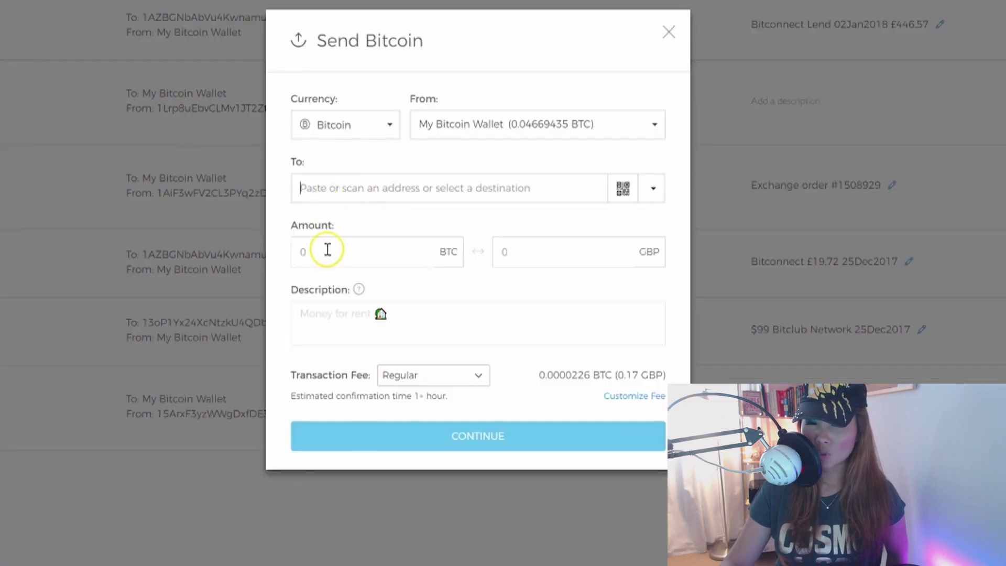
Paste the full wallet balance of 0.04669435 BTC as the amount to send.
left_click(418, 315)
right_click(327, 249)
left_click(370, 338)
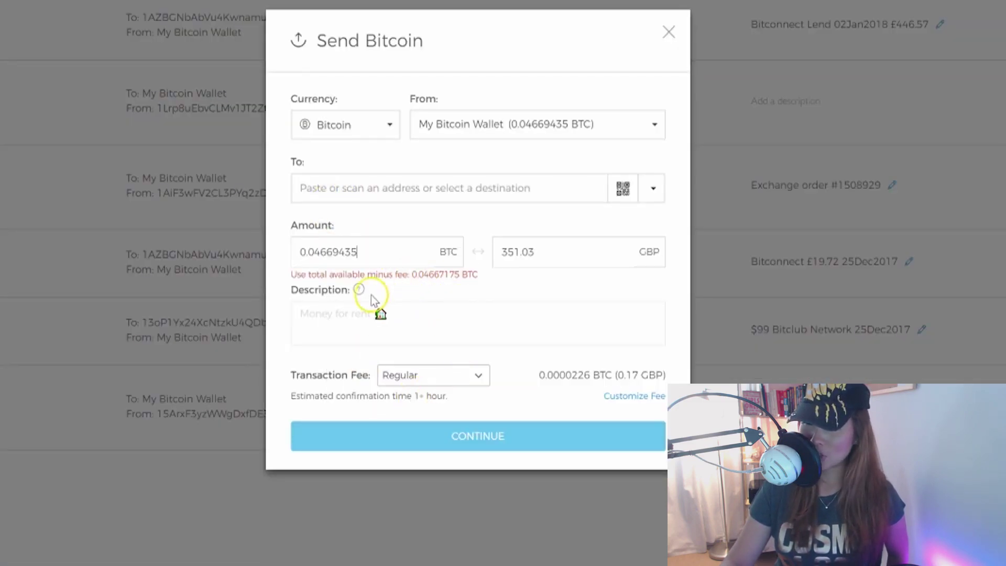
Switch to Calculator, paste 0.04669435 as the first value and start a subtraction.
key("super")
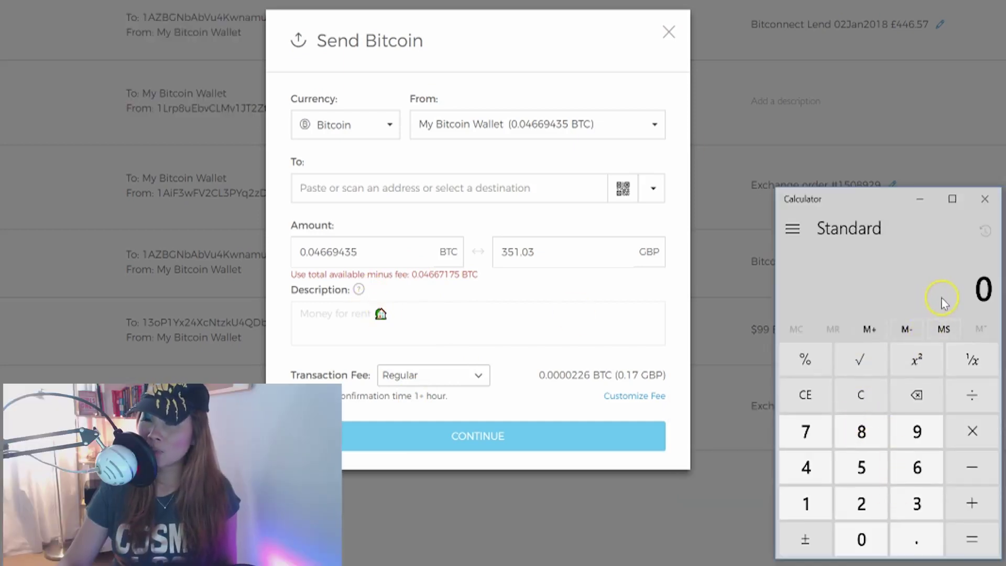
right_click(941, 300)
left_click(939, 277)
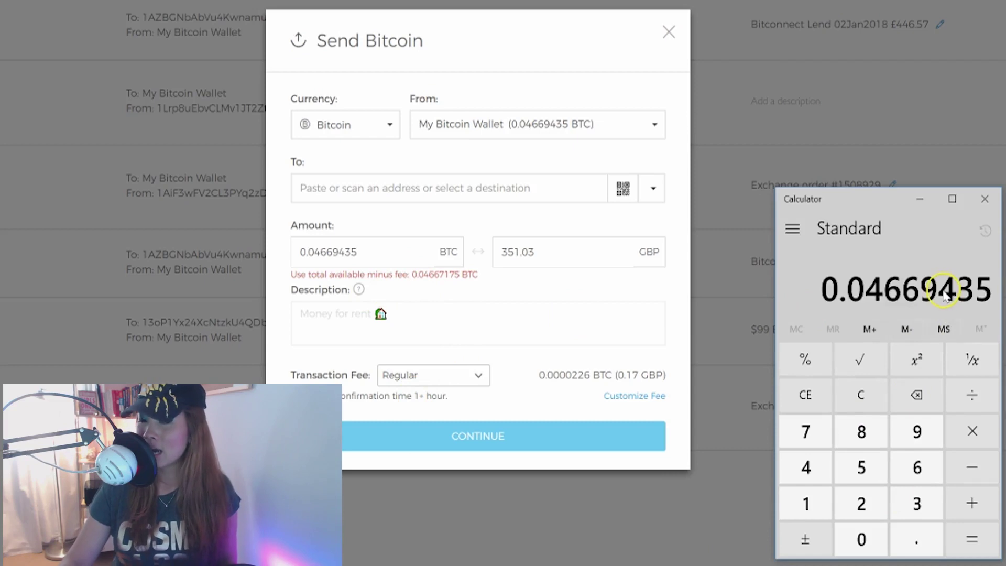
key("minus")
left_click(972, 466)
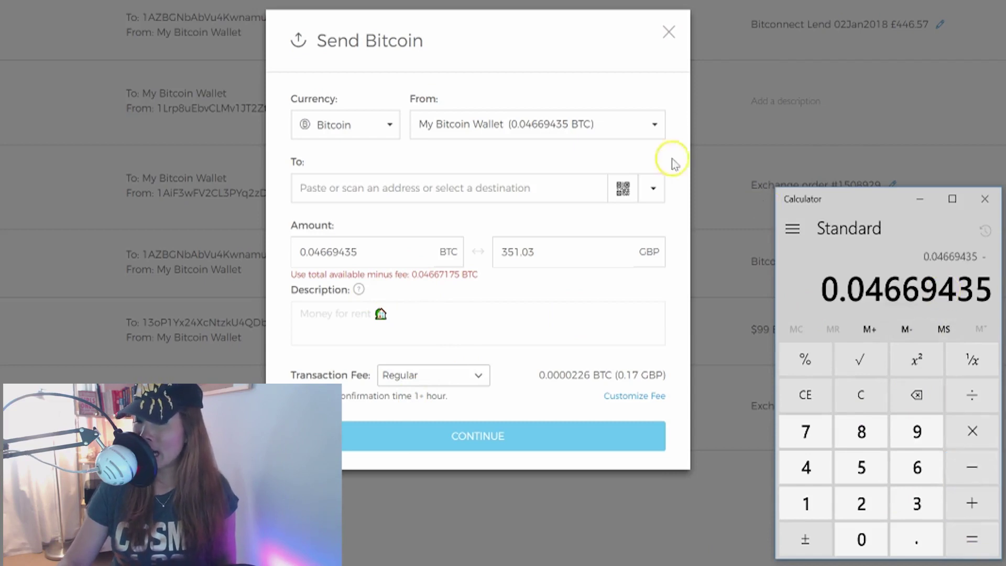
Apply the total available minus fee, 0.04667175 BTC, as the send amount and copy that amount.
left_click(460, 278)
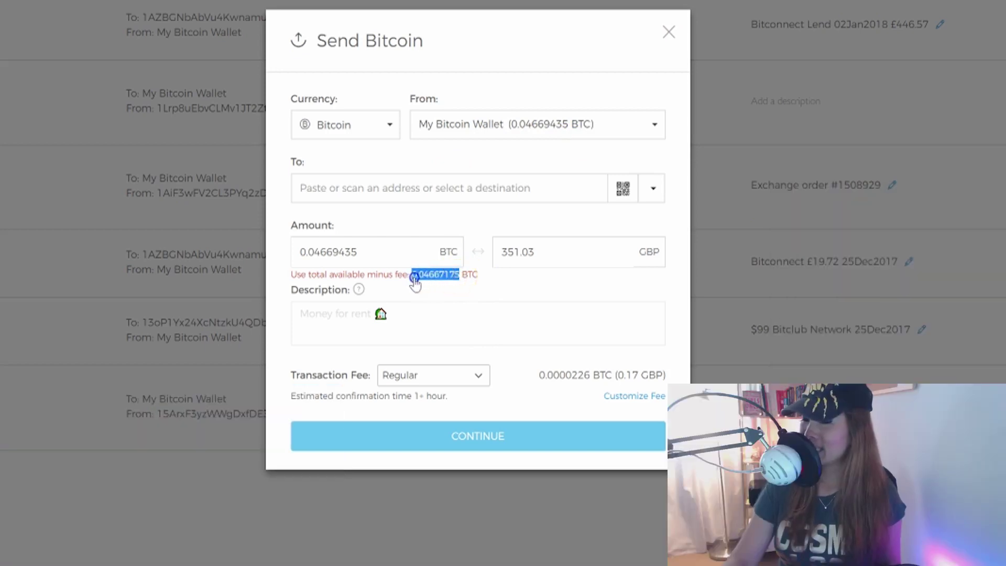
left_click(414, 277)
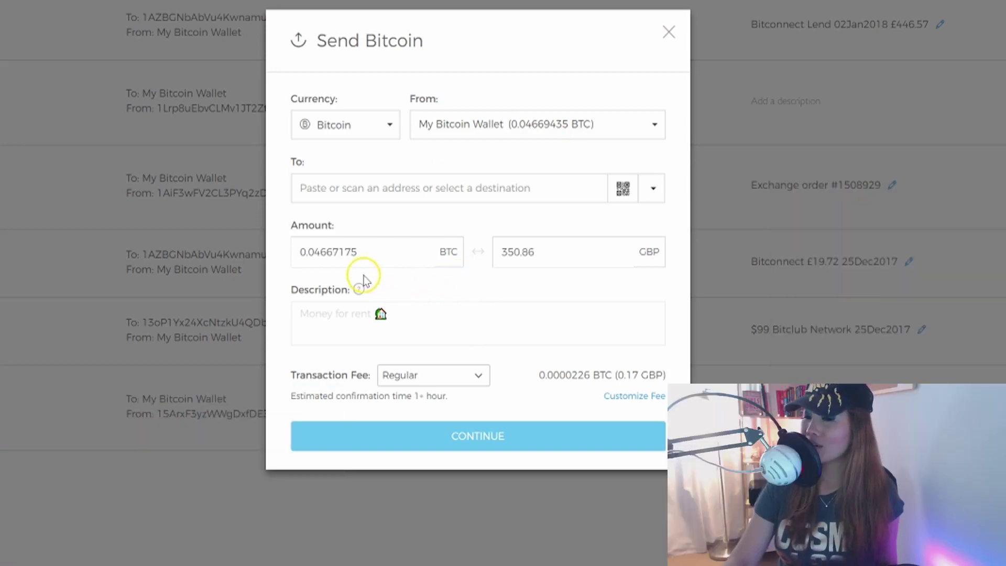
double_click(326, 252)
right_click(321, 253)
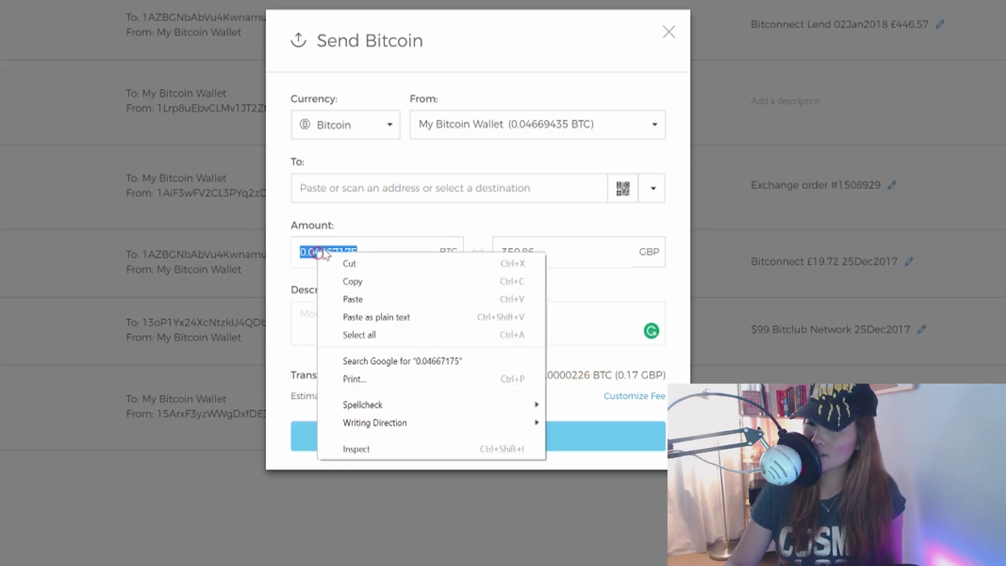
left_click(356, 280)
In Calculator, subtract the pasted 0.04667175 to check the transaction fee, and minimize the window.
key("alt+Tab")
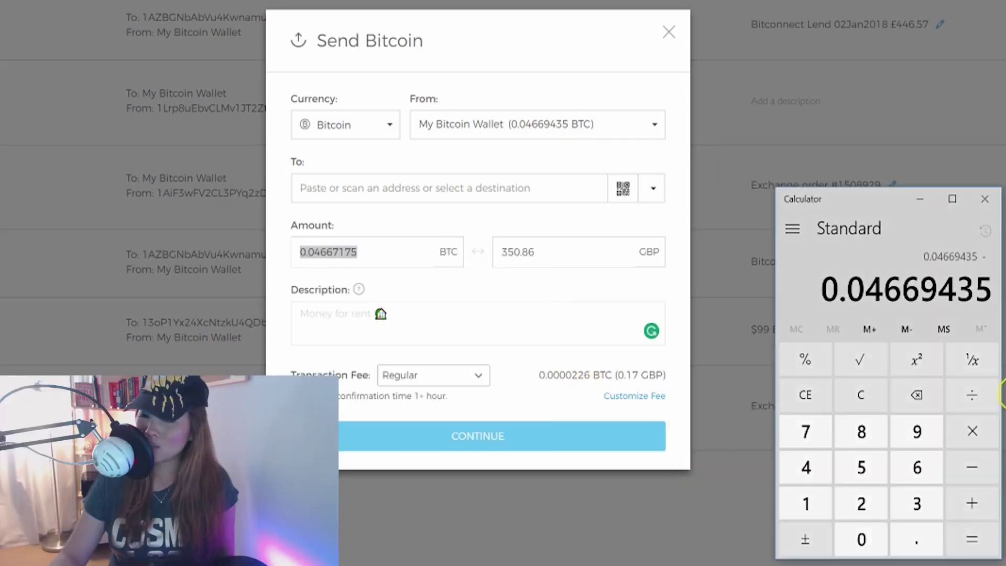
right_click(989, 301)
left_click(980, 276)
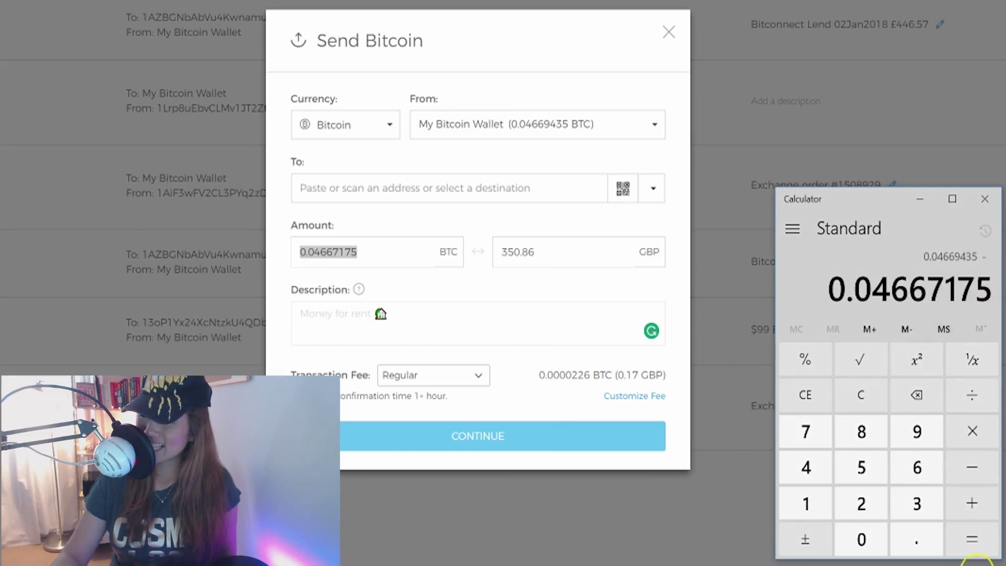
left_click(973, 545)
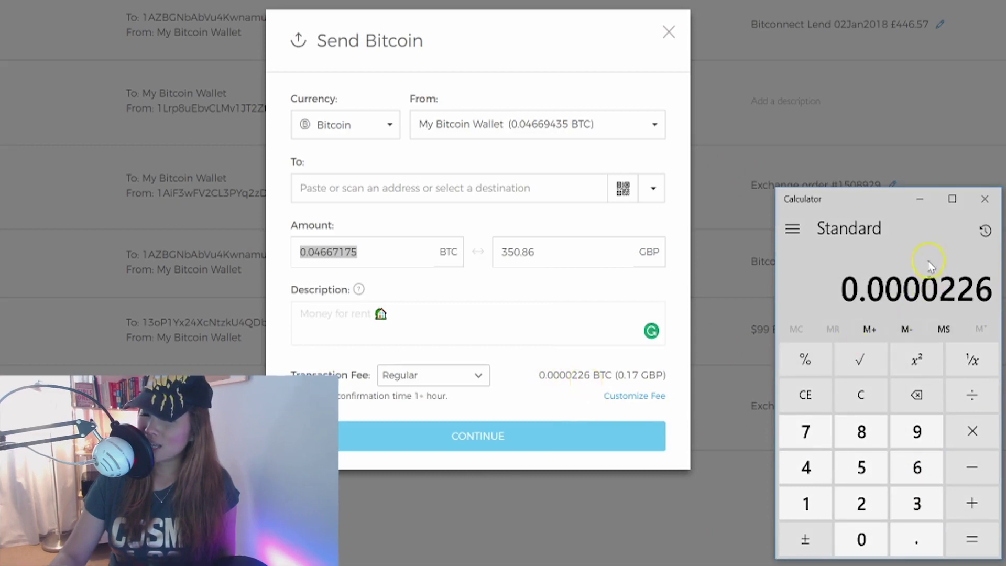
left_click(919, 199)
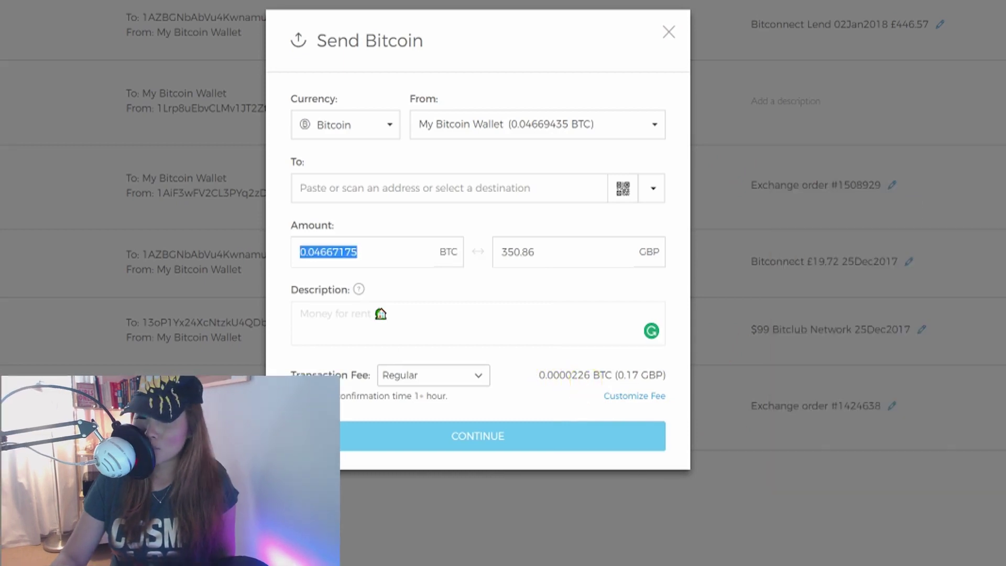
Copy the Bitcoin address from the Ledger wallet's receive form and paste it as the recipient of the Blockchain transaction.
key("alt+Tab")
left_click(528, 129)
right_click(528, 129)
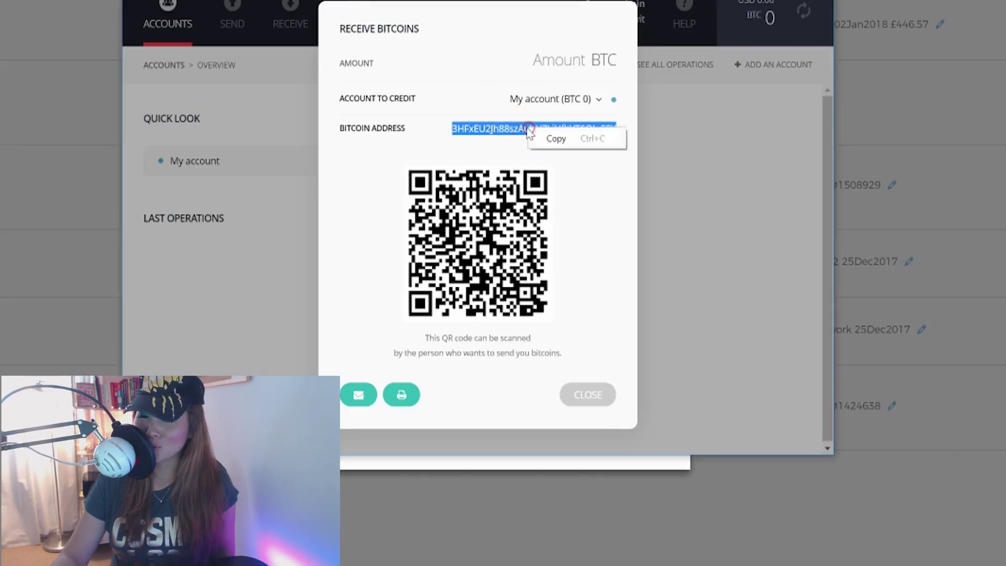
left_click(537, 138)
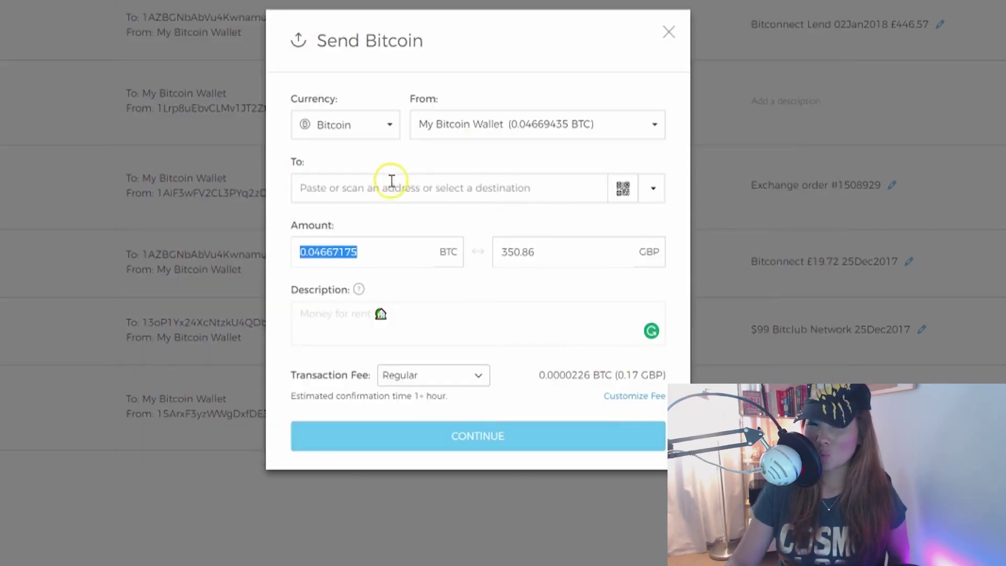
left_click(388, 183)
right_click(387, 184)
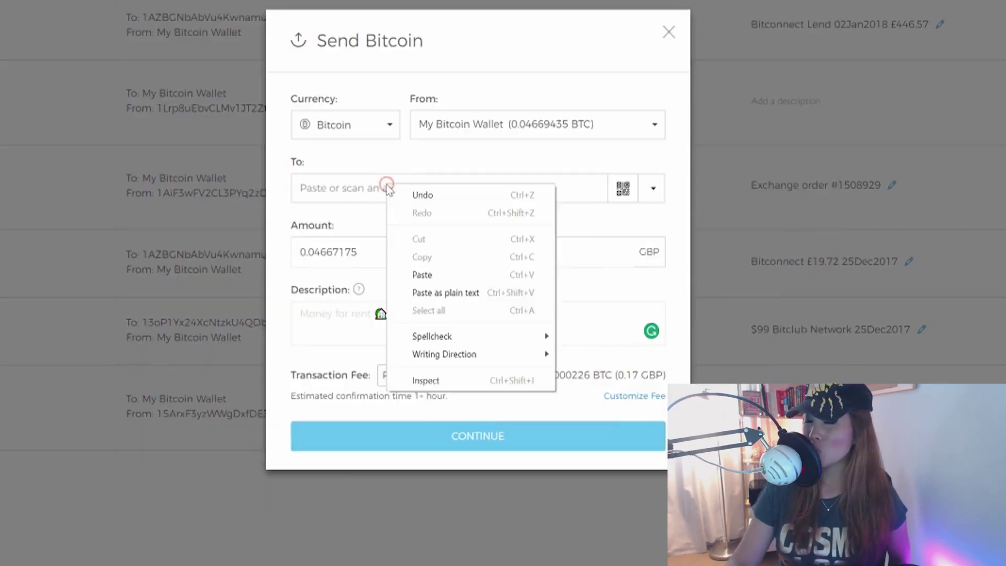
left_click(421, 275)
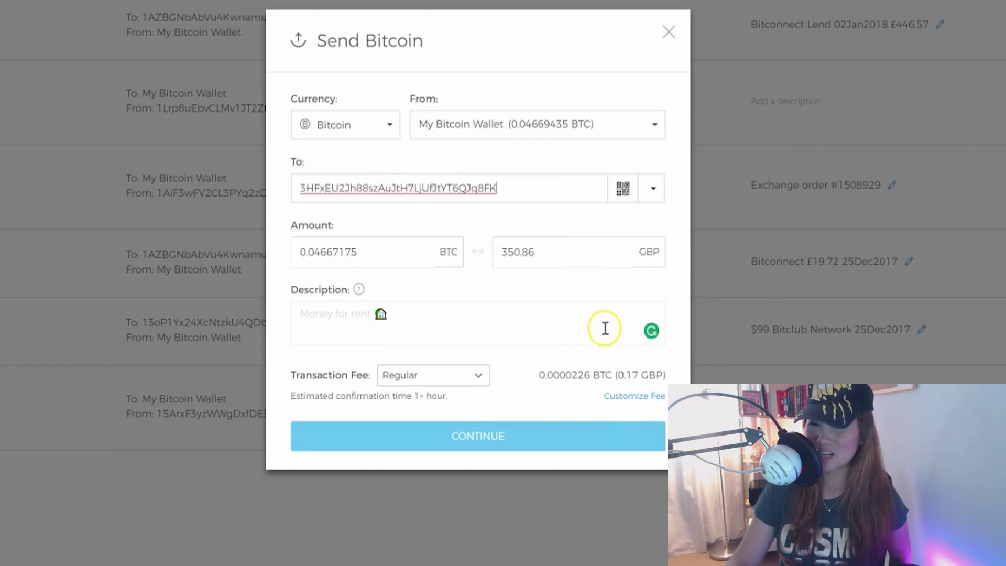
Enter the description "BTC Value £350.86 to LWNanoS" and continue with the transaction.
left_click(337, 314)
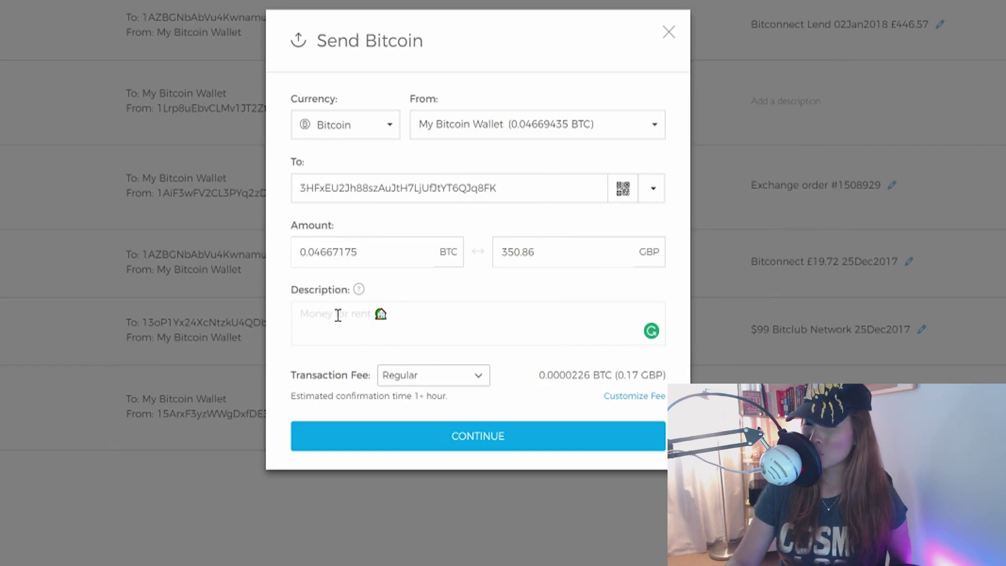
key("ctrl+v")
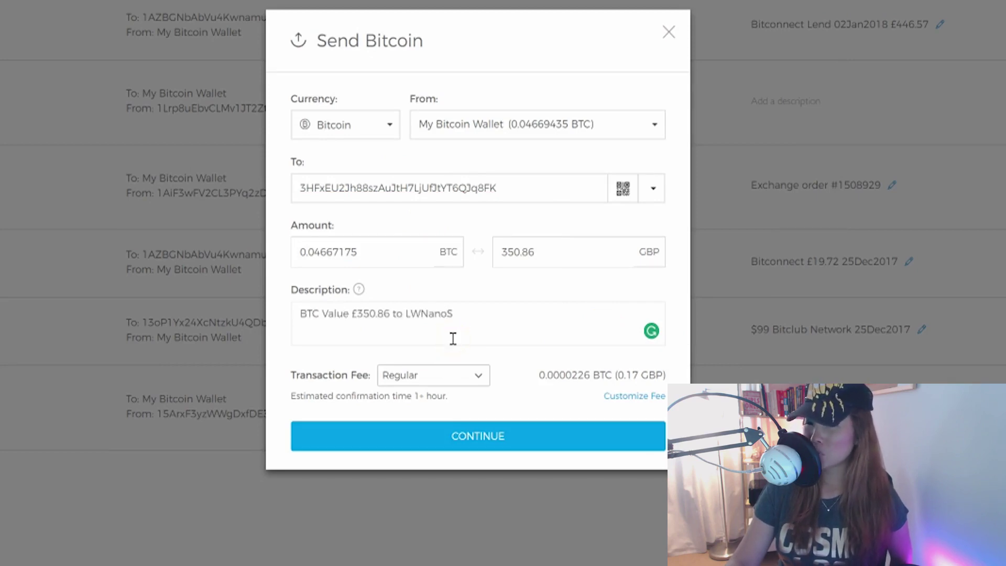
left_click(446, 433)
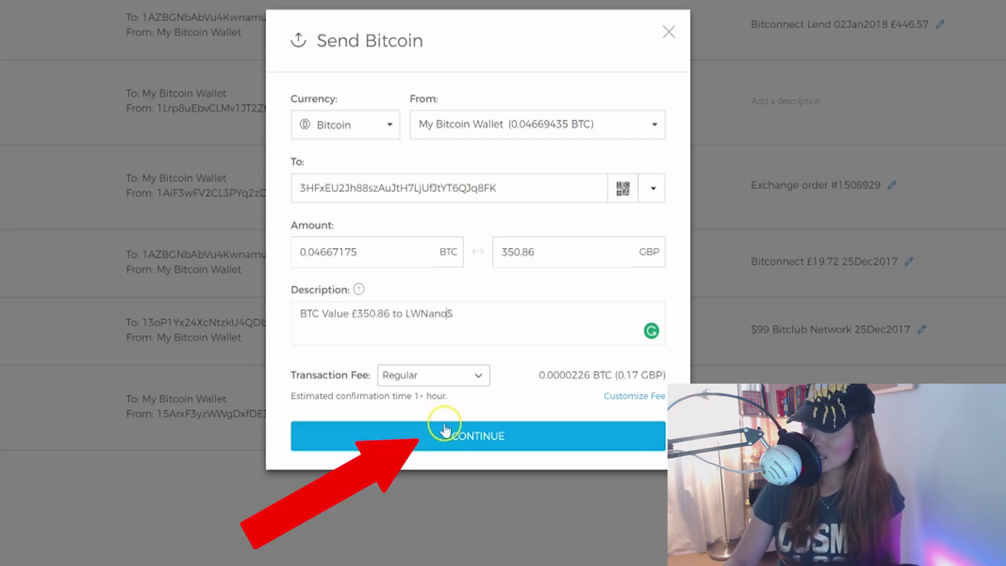
Check the fee in the transaction summary and send the 0.04667175 BTC payment, dismissing the notification.
left_click(444, 433)
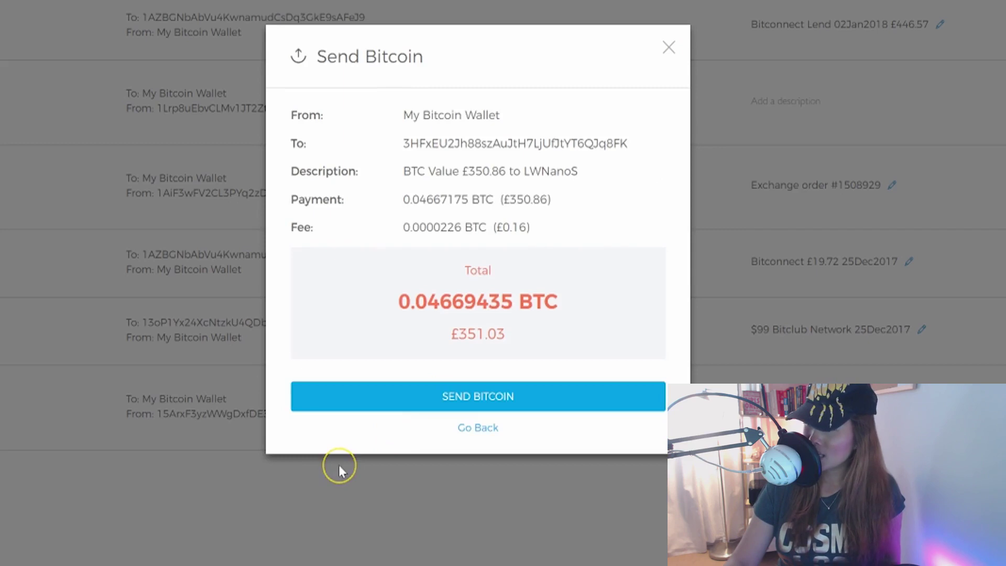
left_click_drag(403, 227, 478, 227)
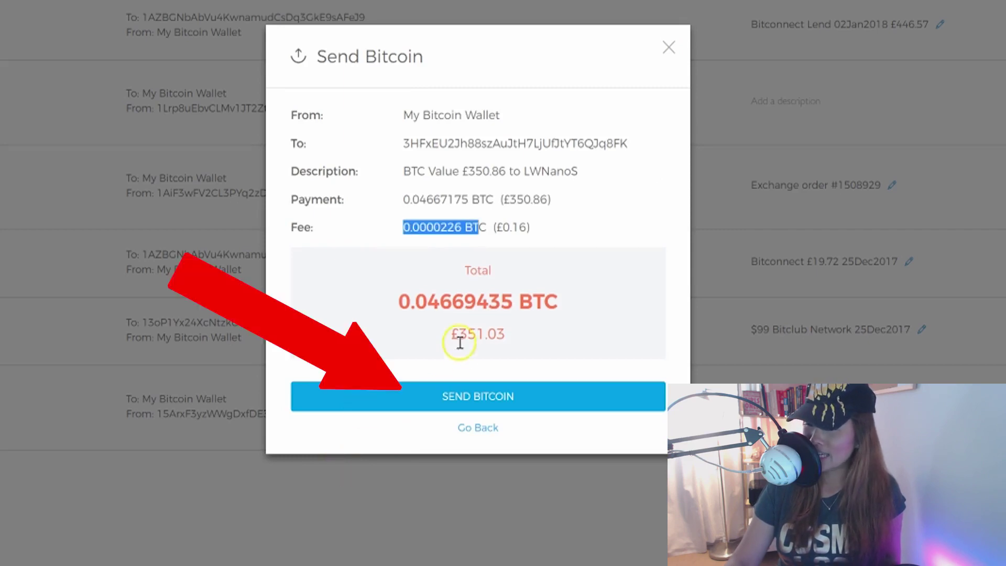
left_click(391, 397)
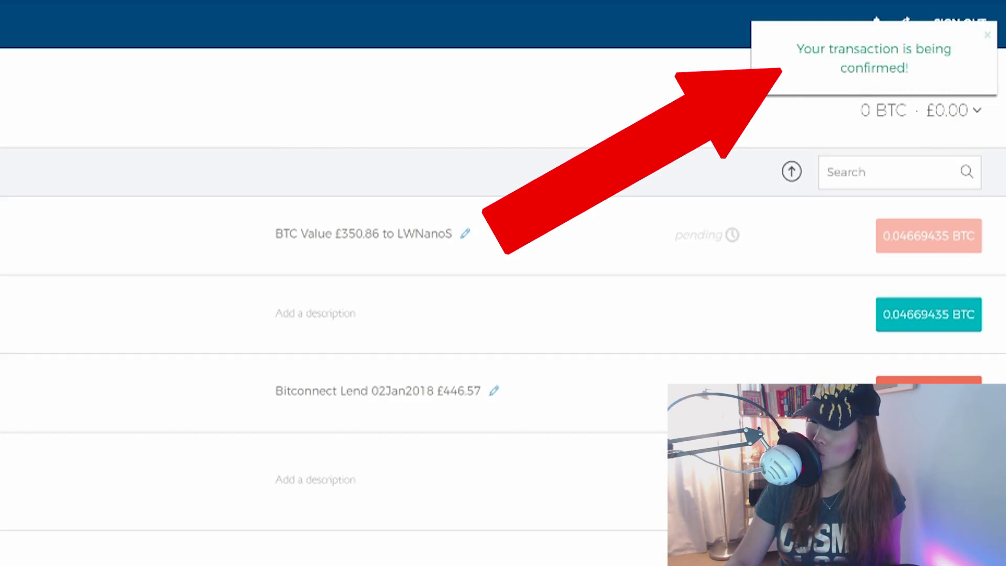
left_click(985, 46)
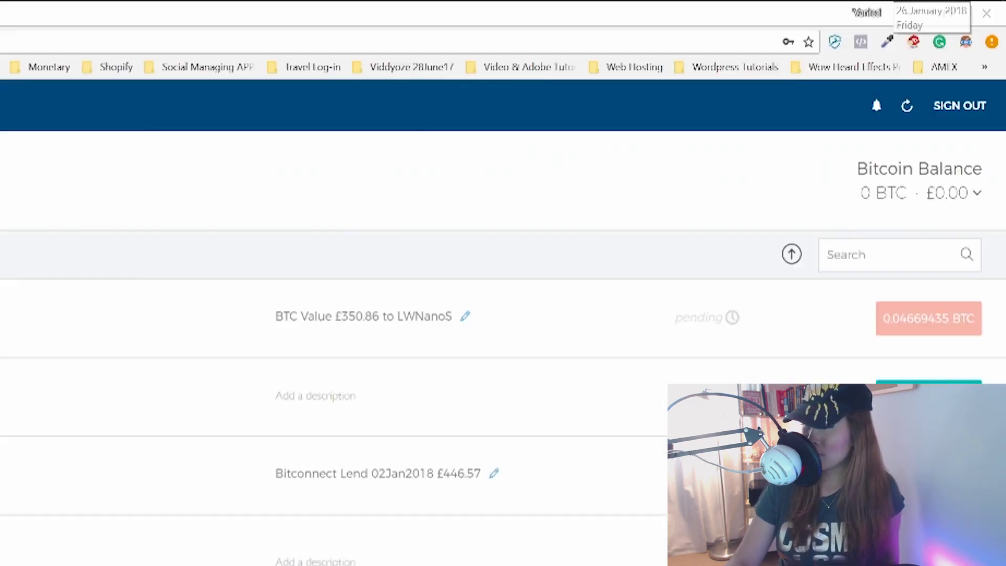
left_click(898, 2)
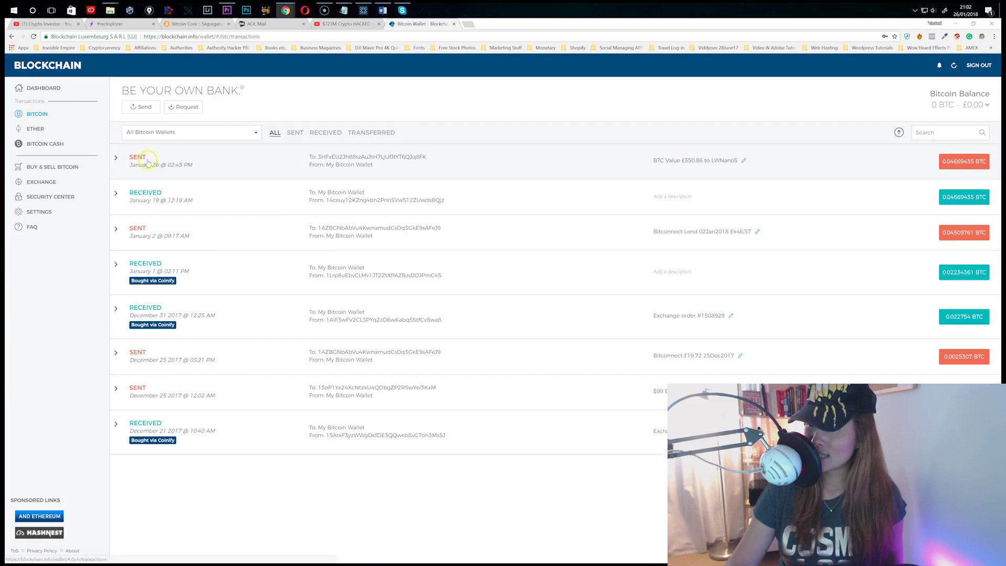
Open the blockchain details of the January 26 sent transaction and compare its received time with its block inclusion time.
left_click(138, 160)
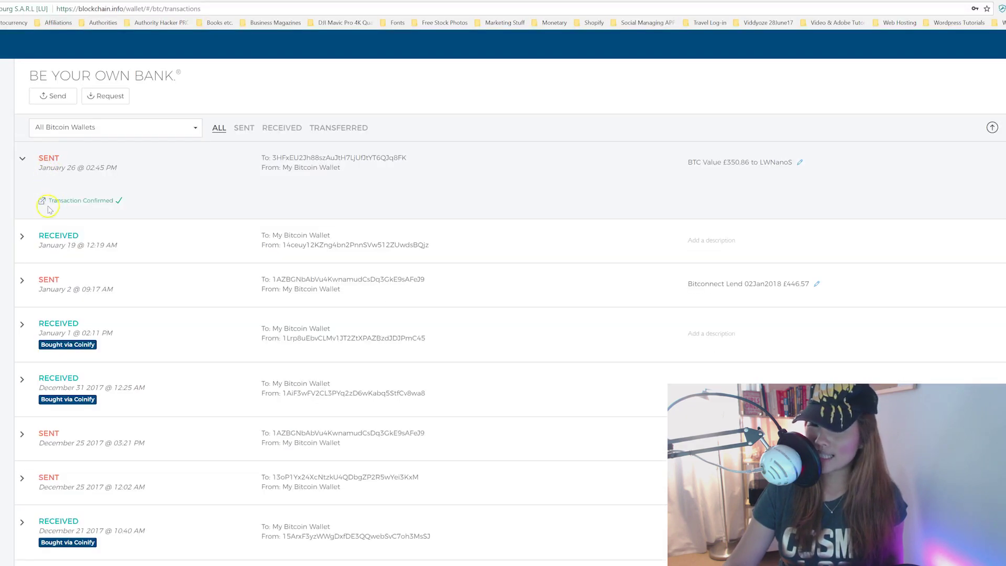
left_click(135, 190)
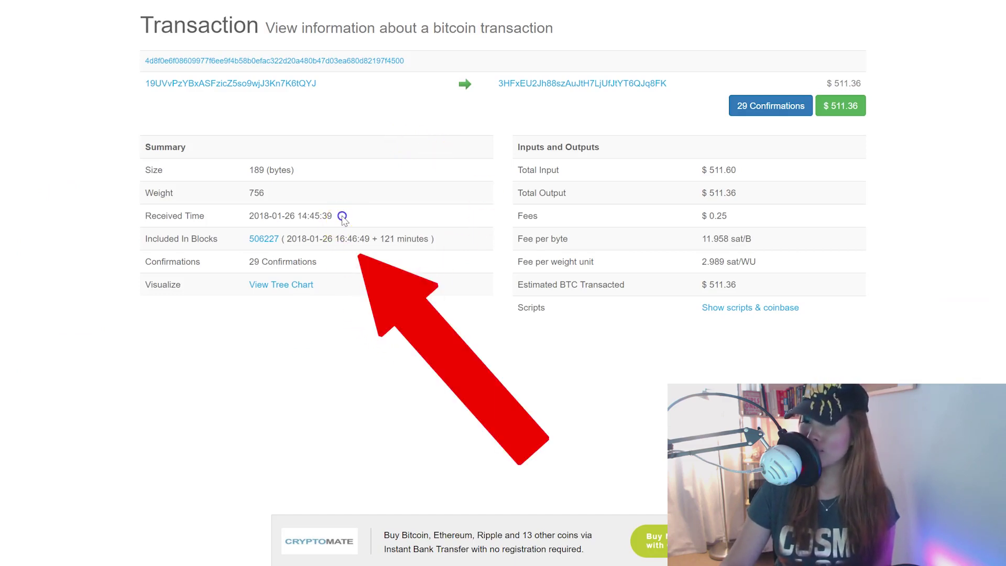
left_click_drag(333, 215, 249, 218)
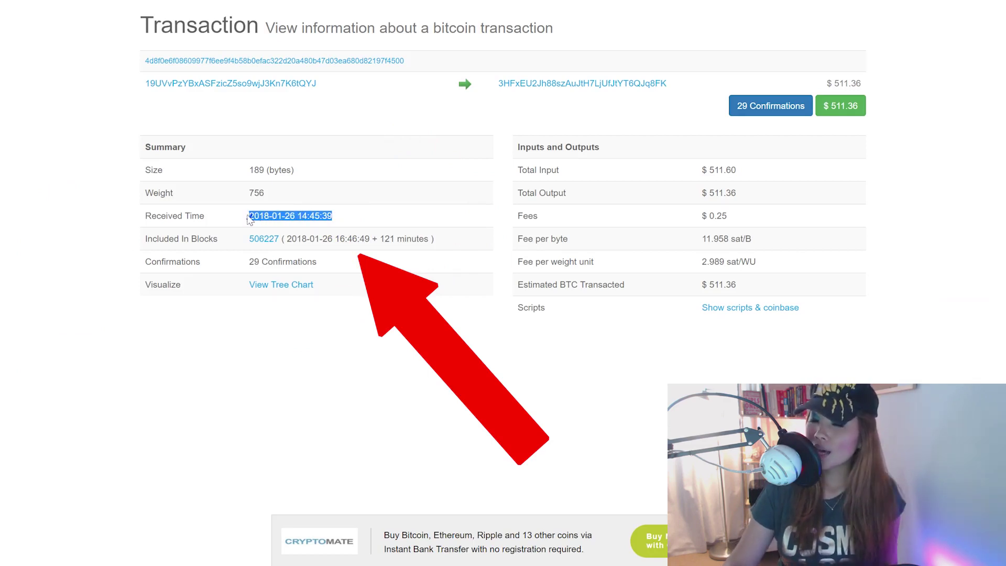
left_click_drag(370, 238, 280, 242)
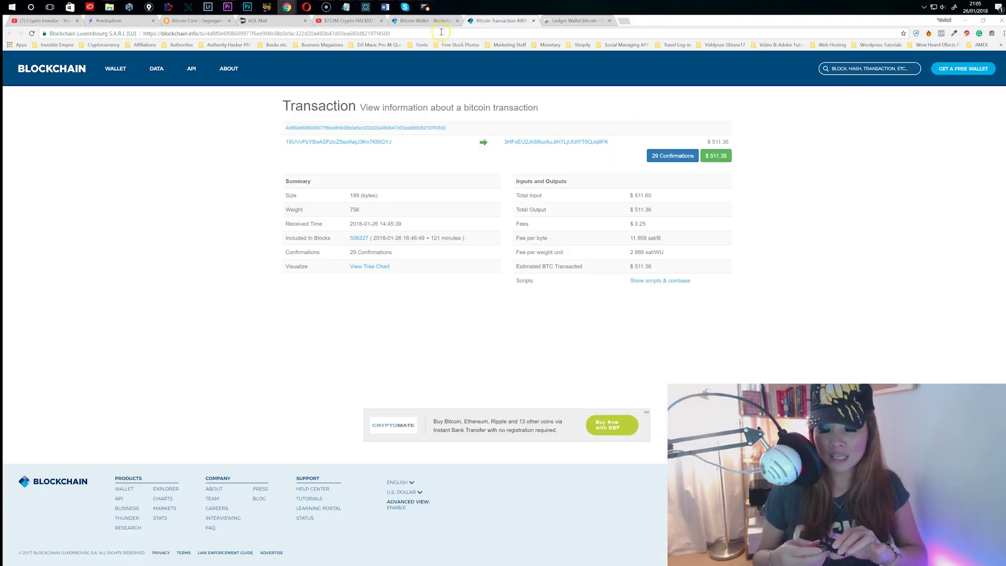
Switch to the Ledger wallet, examine the sender address of the last operation, and minimize the window.
left_click(425, 20)
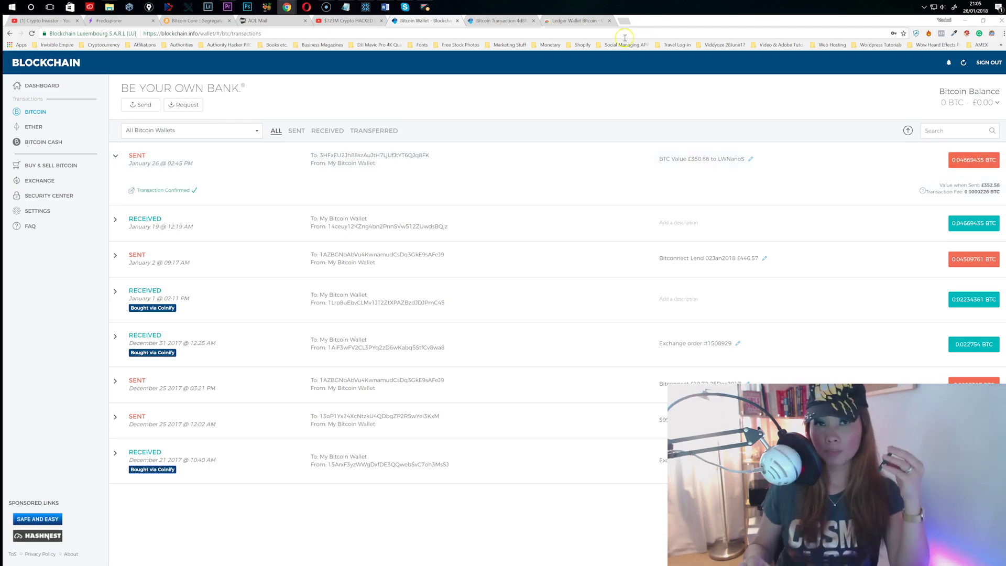
left_click(576, 20)
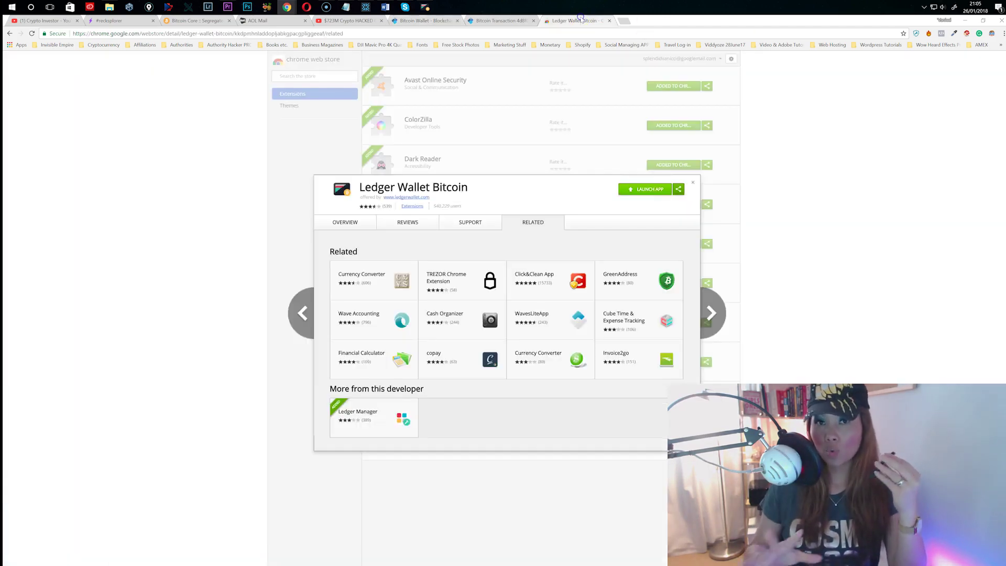
left_click(497, 22)
left_click(425, 7)
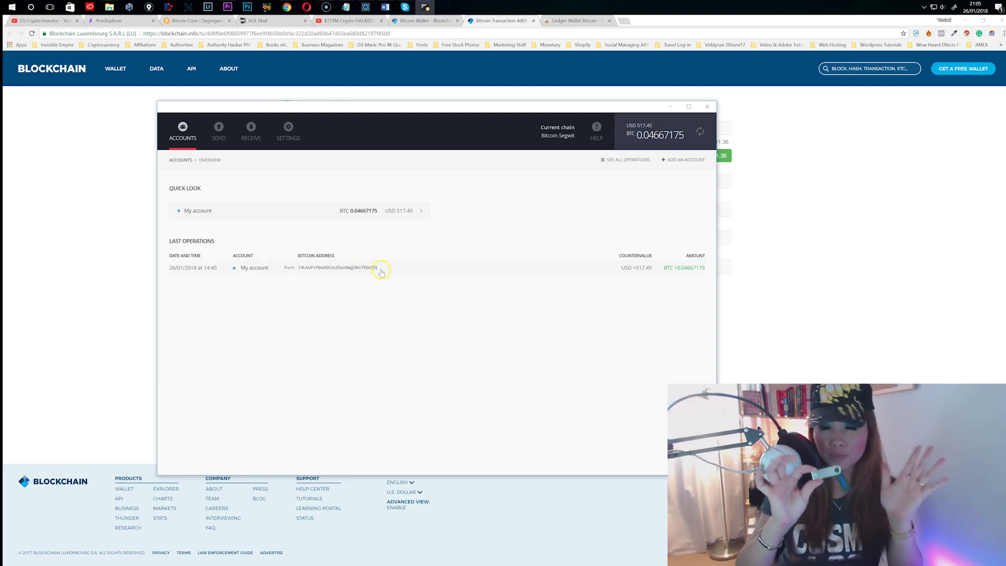
left_click_drag(377, 268, 281, 261)
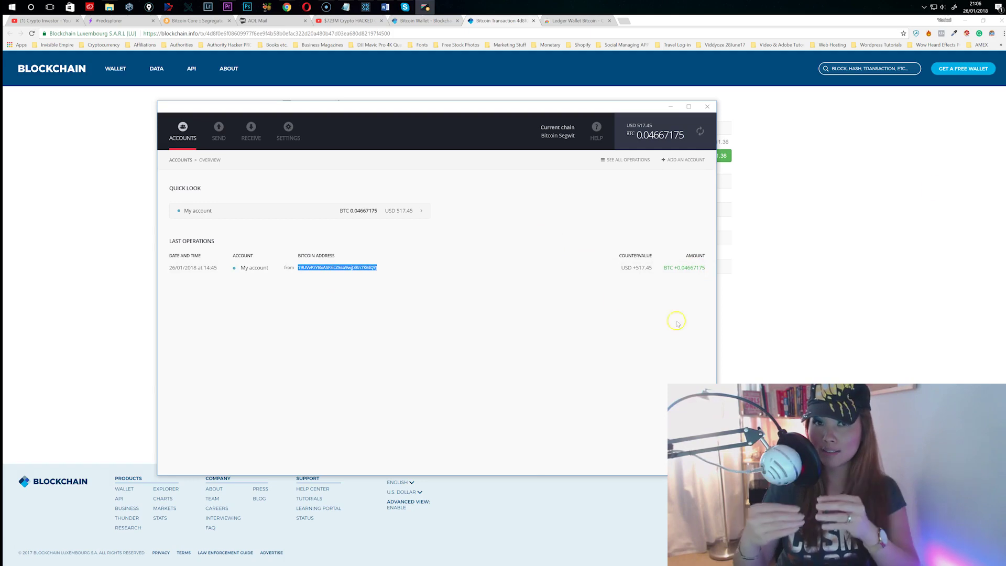
left_click(670, 107)
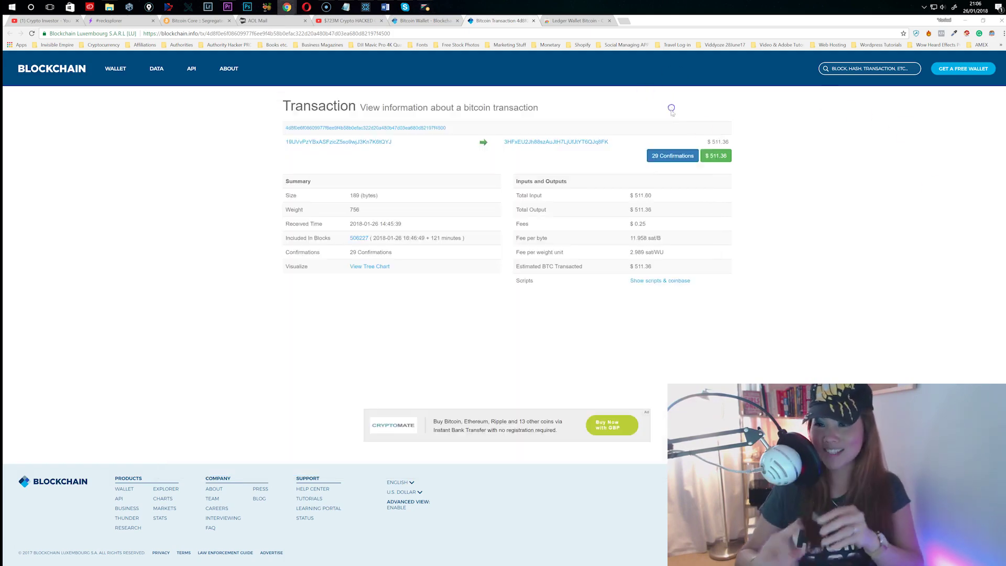